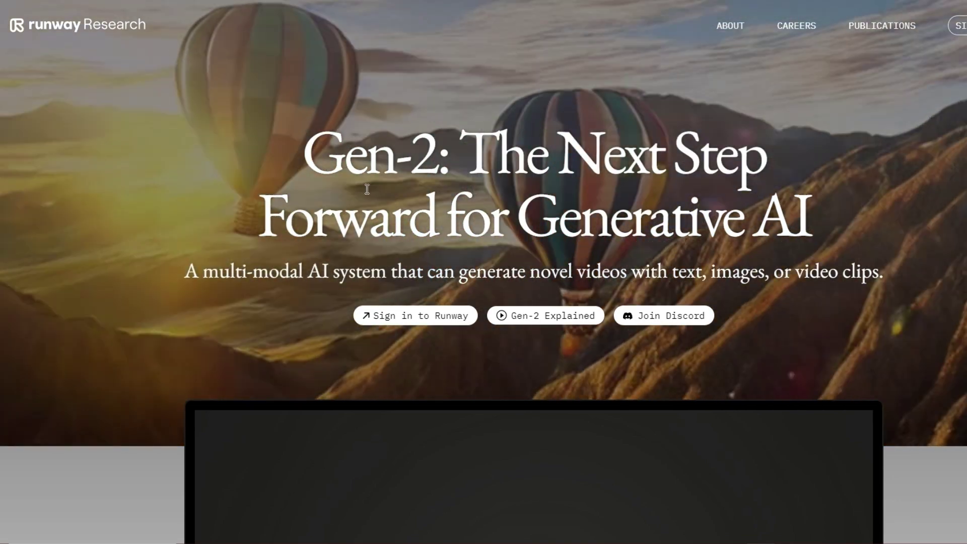
# Step: Scroll through the Runway Gen-2 video modes, then switch to the SD-CN-Animation GitHub tab
pyautogui.scroll(-5, 625, 265)
pyautogui.scroll(-15, 627, 269)
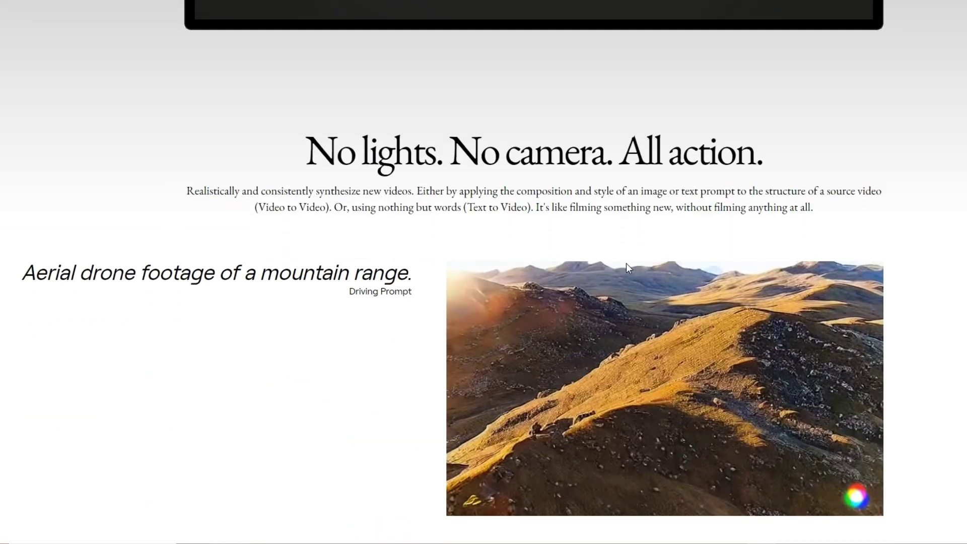
pyautogui.scroll(-15, 629, 266)
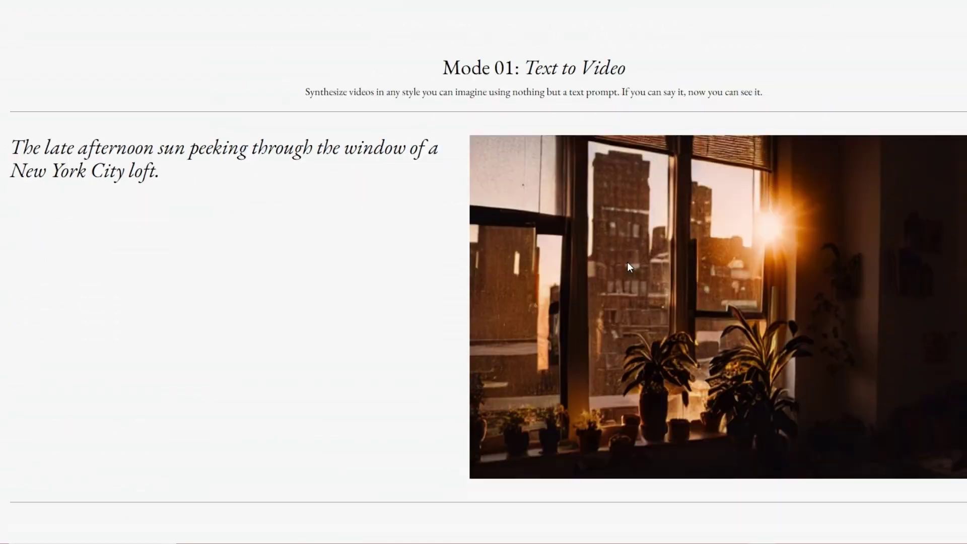
pyautogui.scroll(-4, 625, 267)
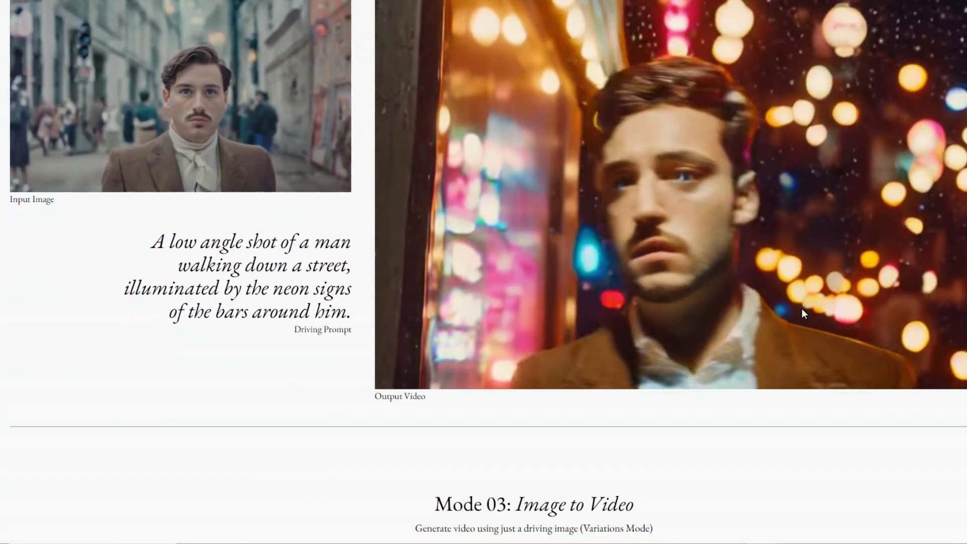
pyautogui.scroll(-5, 599, 274)
pyautogui.scroll(-5, 589, 279)
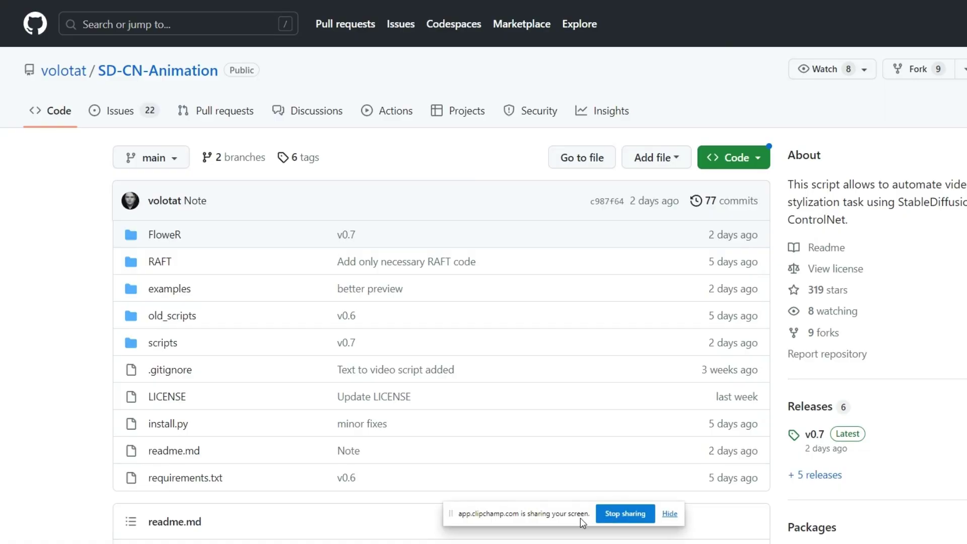
pyautogui.click(624, 513)
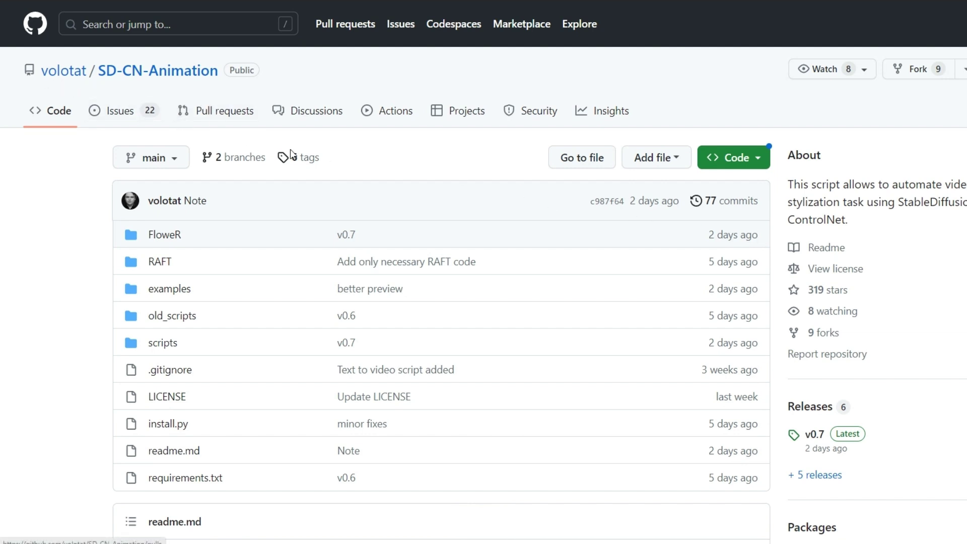
pyautogui.scroll(-1, 274, 100)
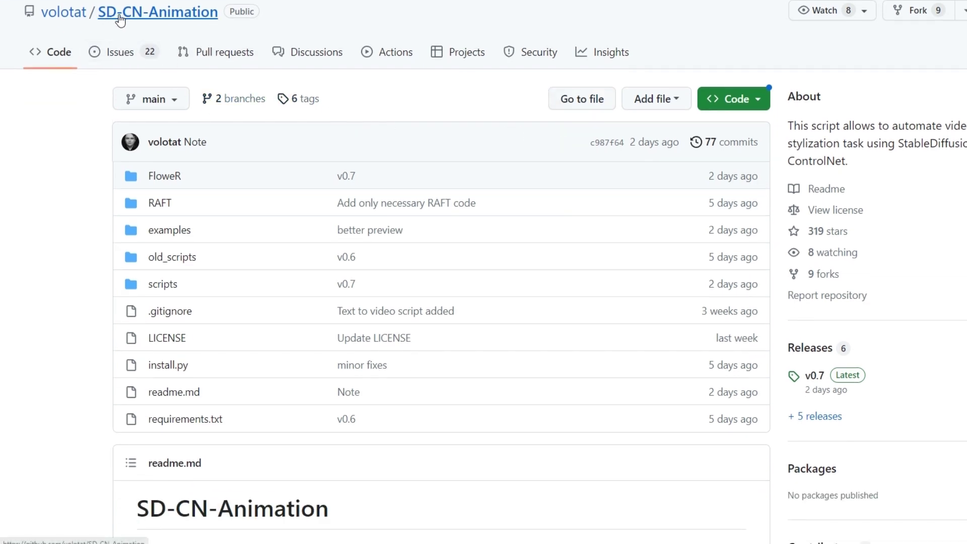
pyautogui.scroll(-6, 416, 115)
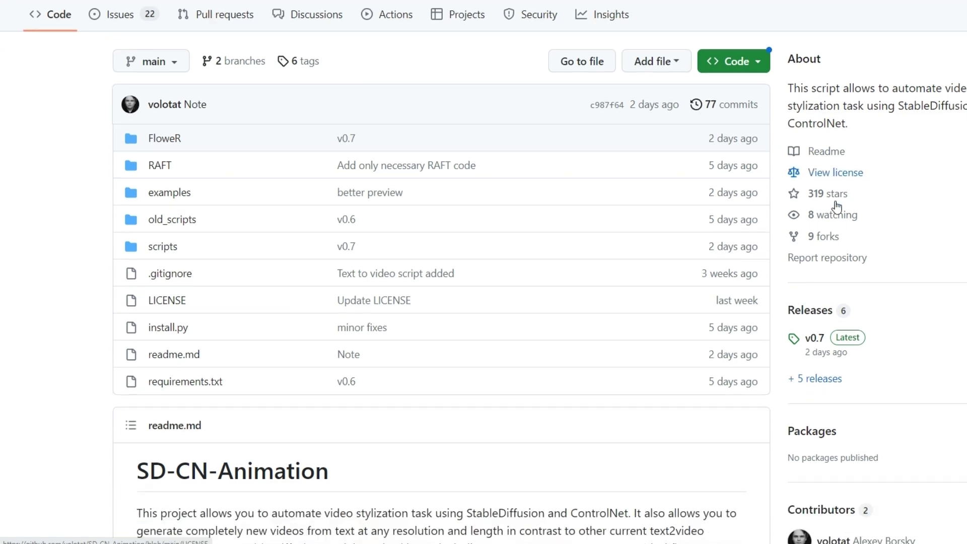
pyautogui.scroll(-1, 886, 226)
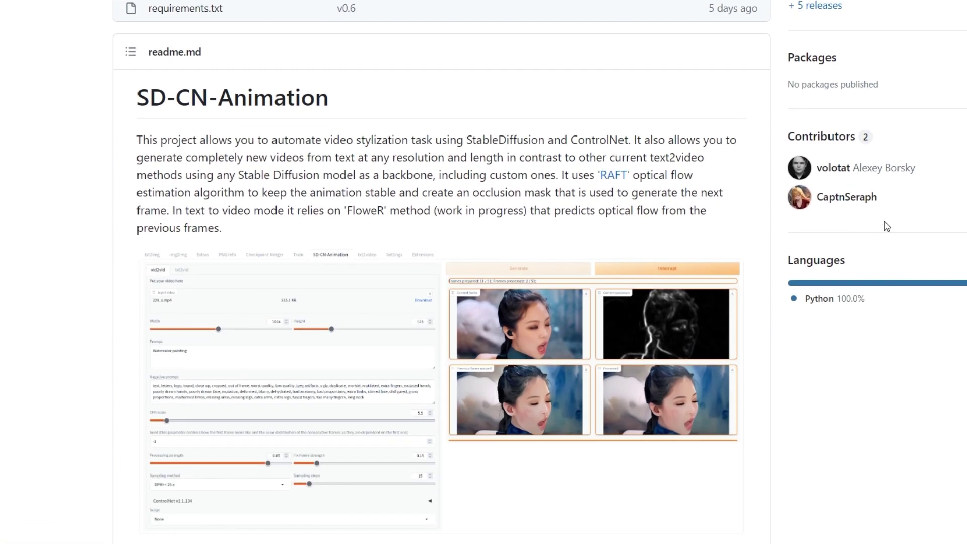
pyautogui.moveTo(776, 132); pyautogui.dragTo(936, 190)
pyautogui.click(911, 207)
pyautogui.scroll(-2, 612, 223)
pyautogui.scroll(-4, 273, 292)
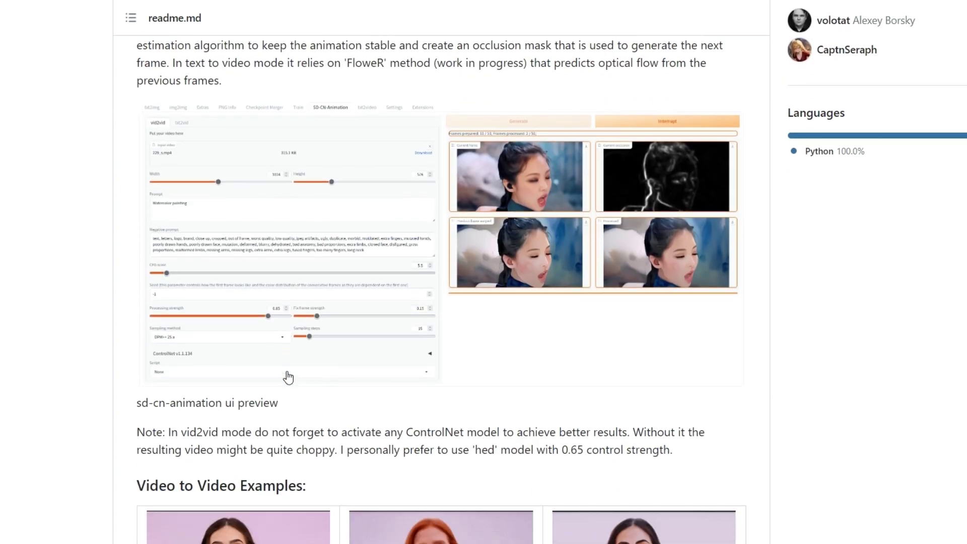
pyautogui.scroll(-1, 495, 241)
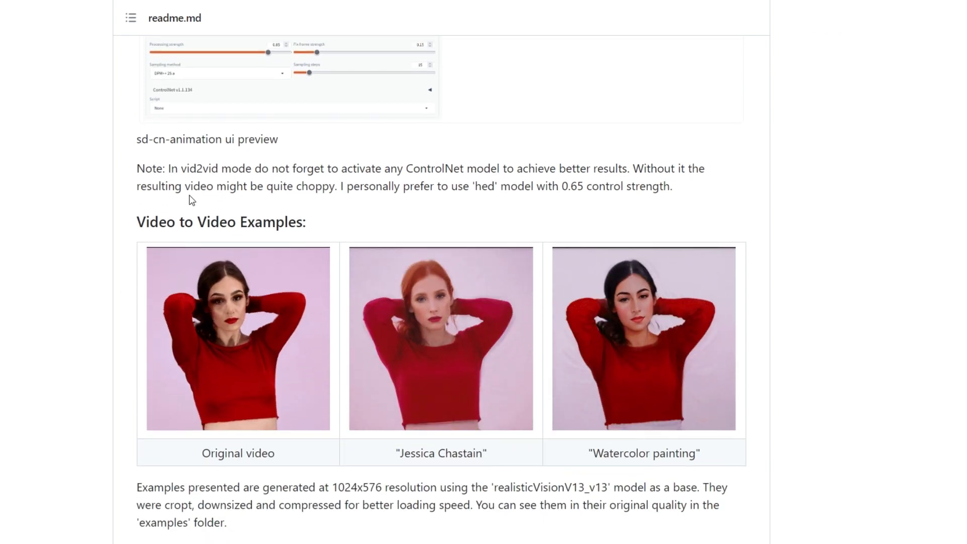
pyautogui.scroll(-3, 321, 309)
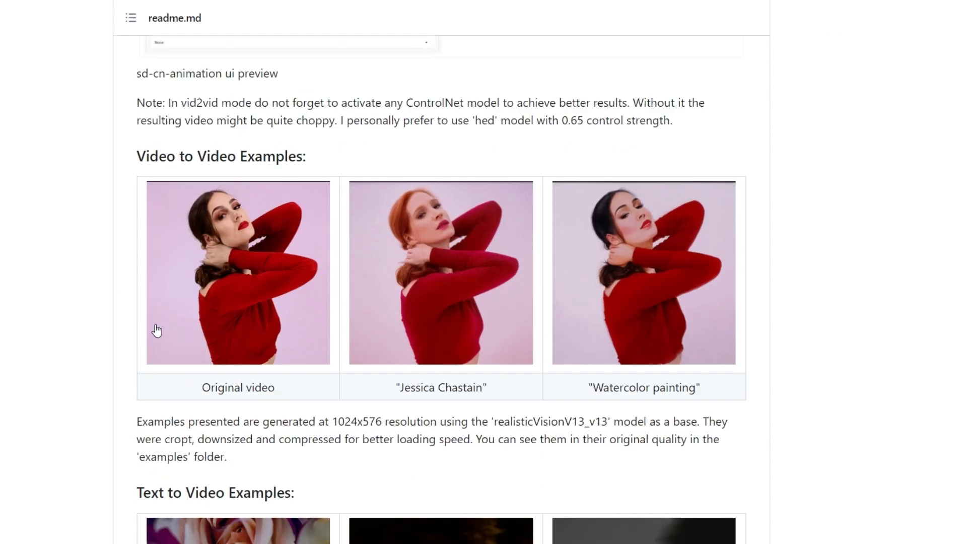
pyautogui.scroll(-2, 372, 282)
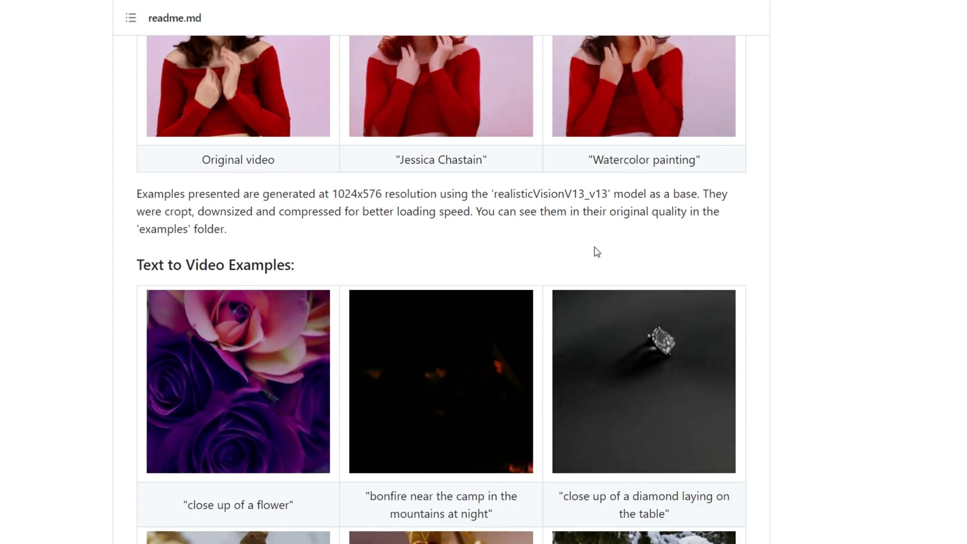
pyautogui.scroll(-2, 610, 267)
pyautogui.scroll(-3, 418, 261)
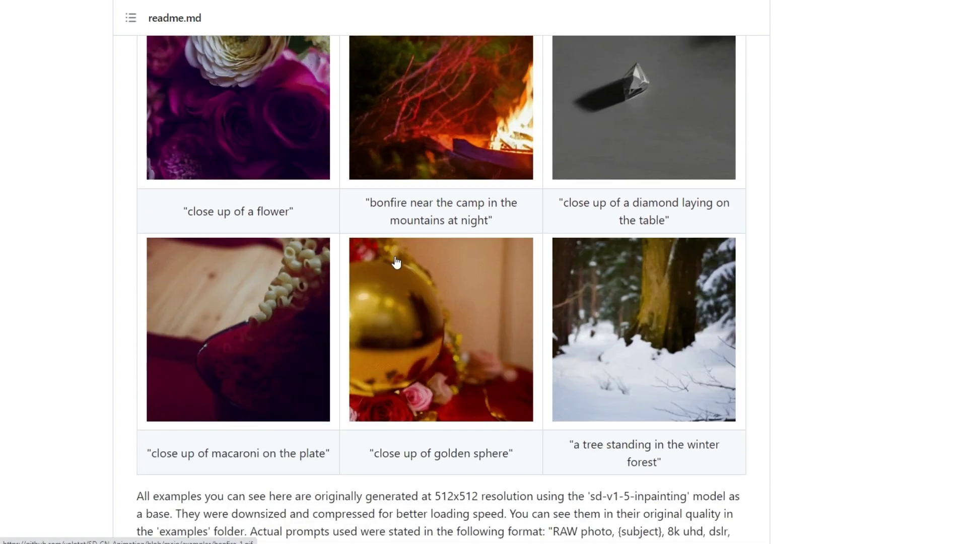
pyautogui.scroll(-3, 397, 261)
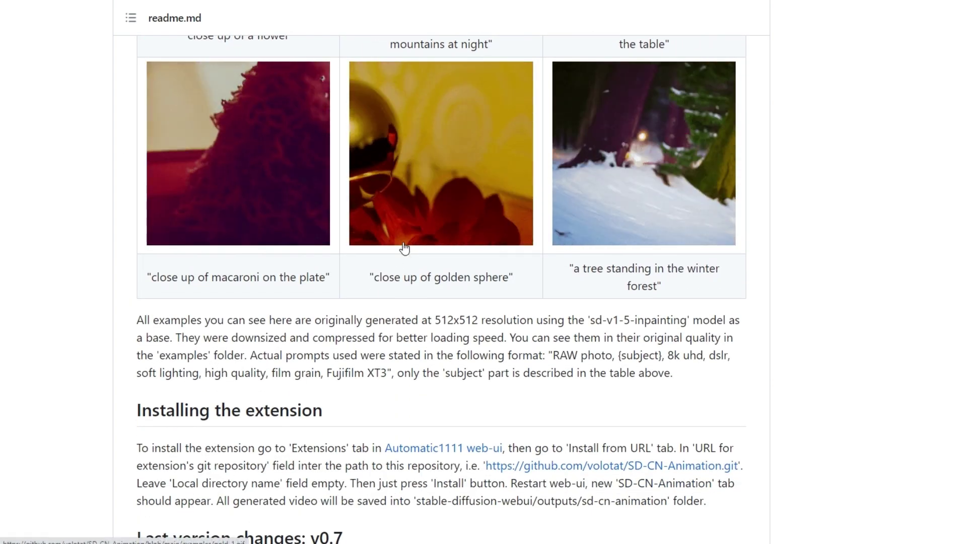
pyautogui.scroll(-1, 481, 345)
pyautogui.scroll(-3, 579, 292)
pyautogui.scroll(-1, 579, 292)
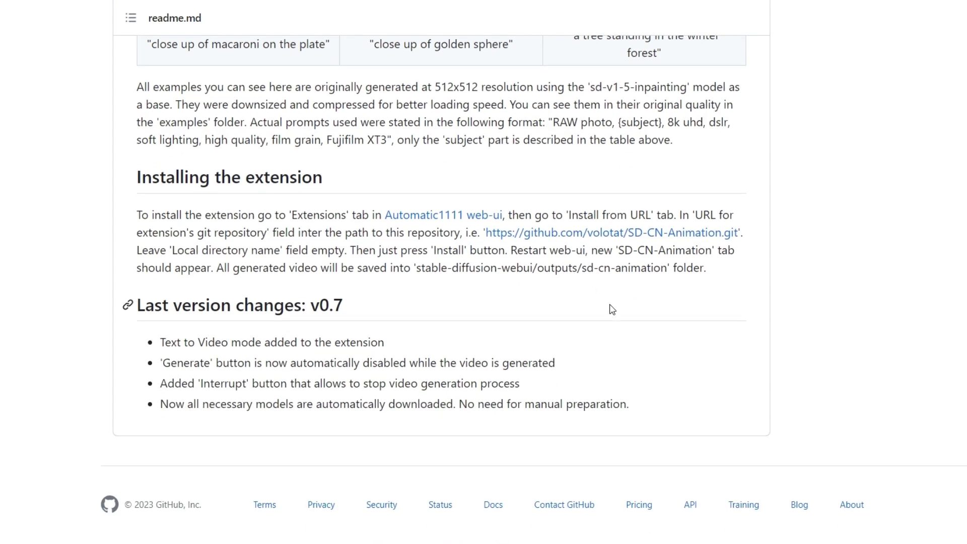
pyautogui.scroll(17, 648, 384)
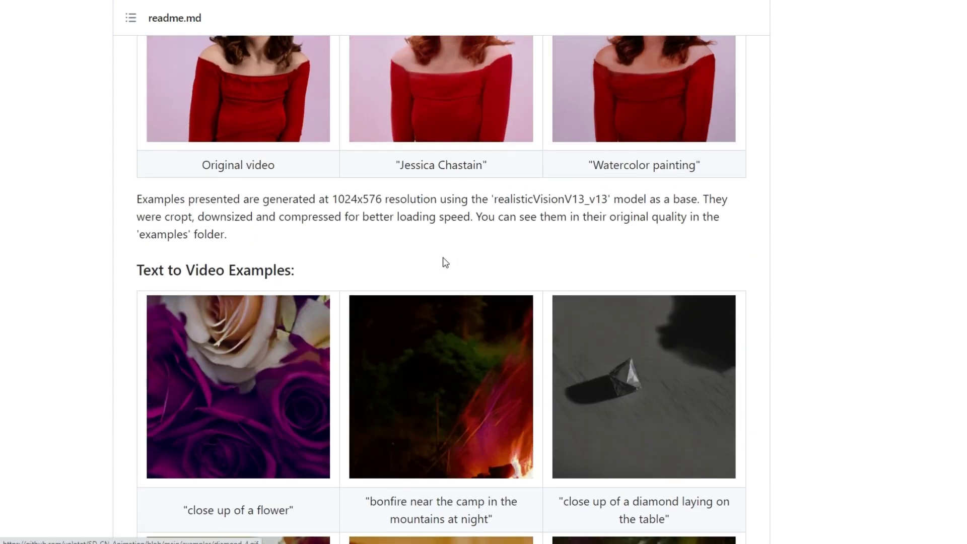
pyautogui.scroll(9, 425, 263)
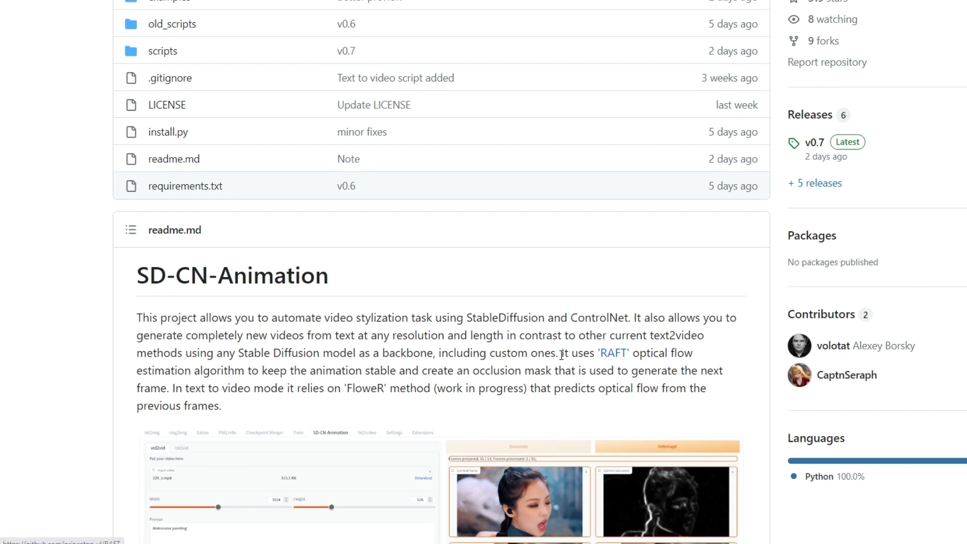
# Step: Scroll the readme past the Video to Video Examples to the Text to Video Examples grid
pyautogui.scroll(-1, 562, 355)
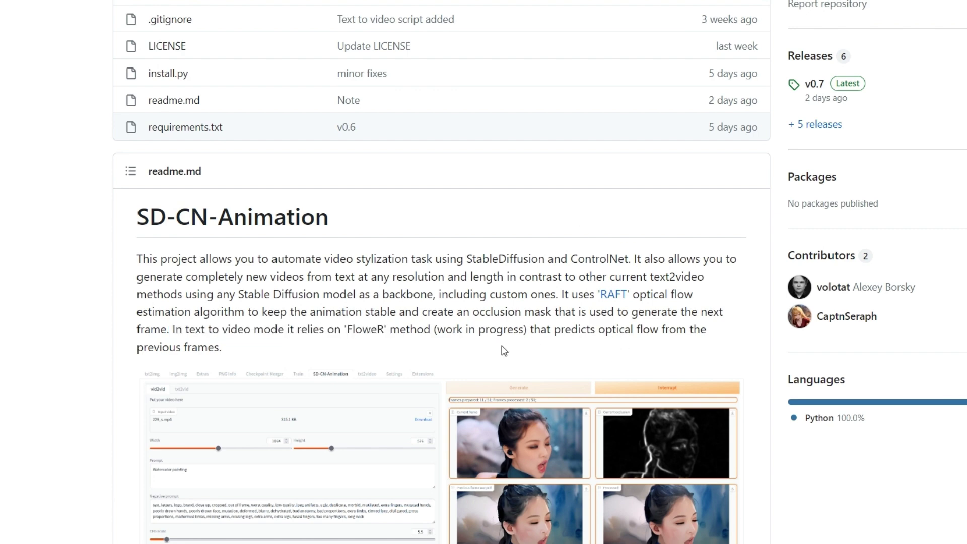
pyautogui.scroll(-2, 407, 274)
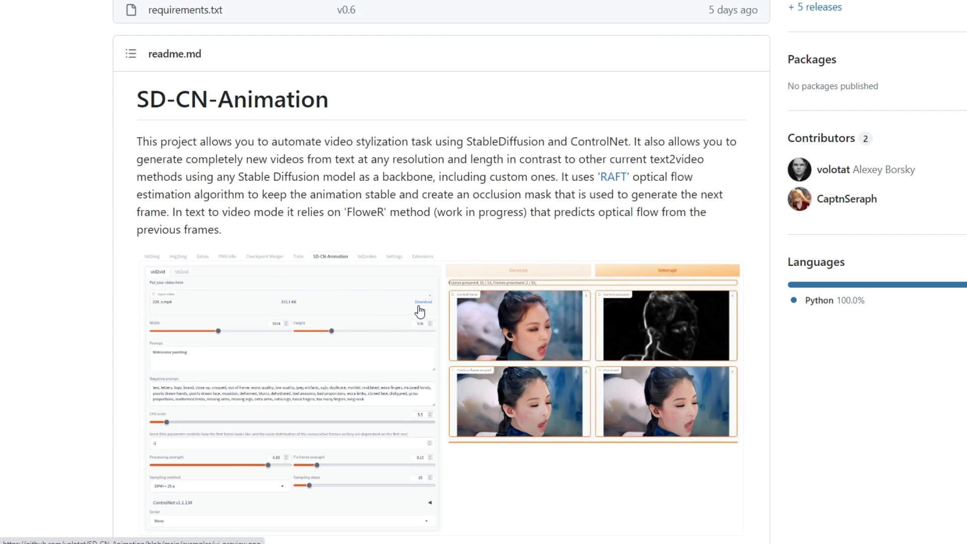
pyautogui.scroll(-1, 421, 309)
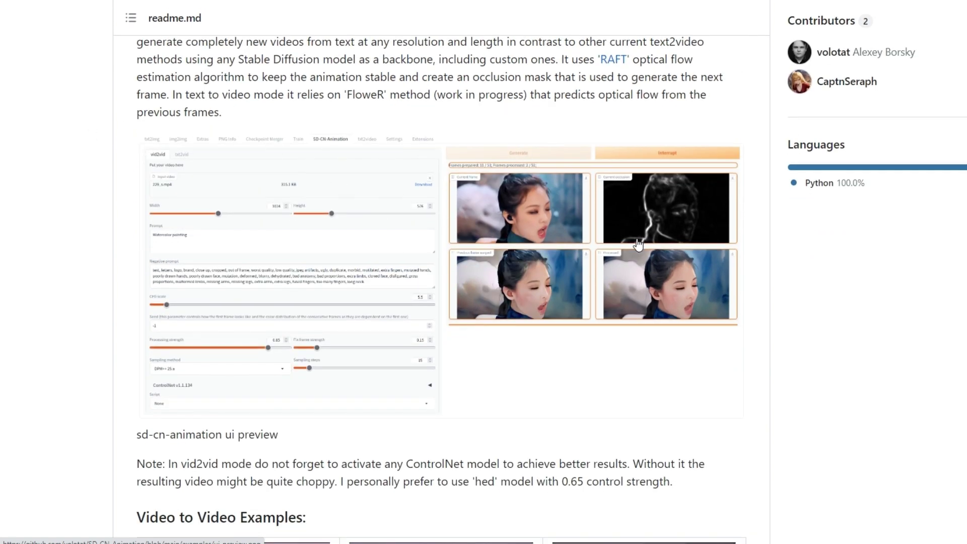
pyautogui.scroll(-4, 638, 244)
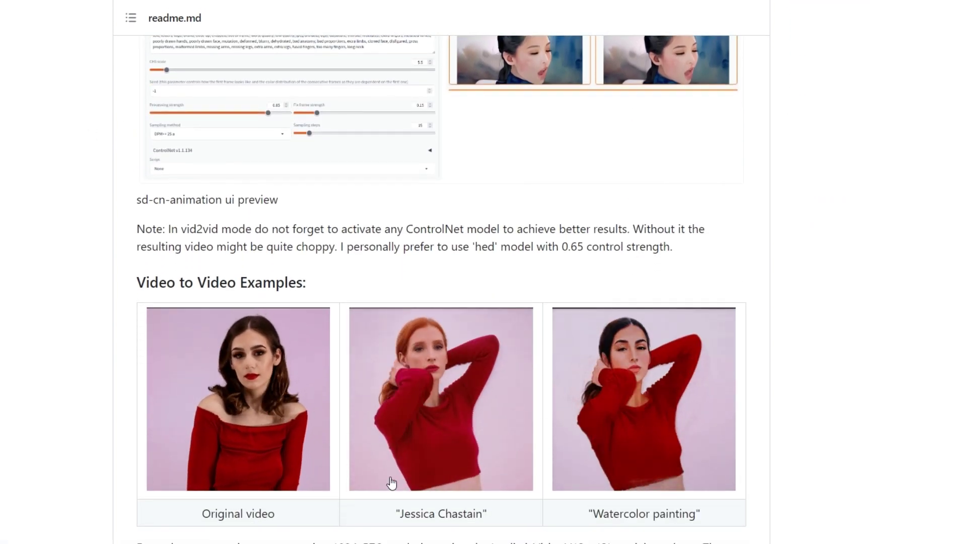
pyautogui.scroll(-1, 383, 479)
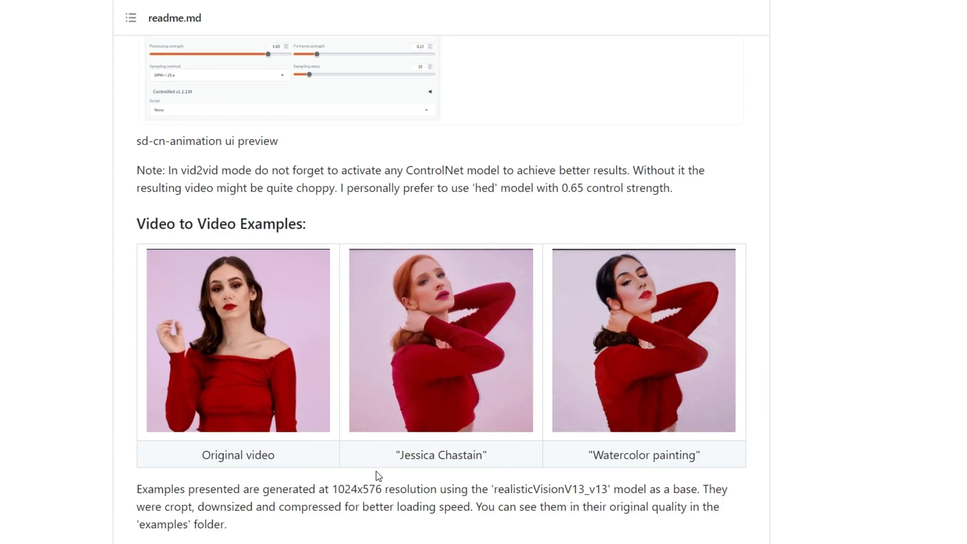
pyautogui.scroll(-4, 375, 453)
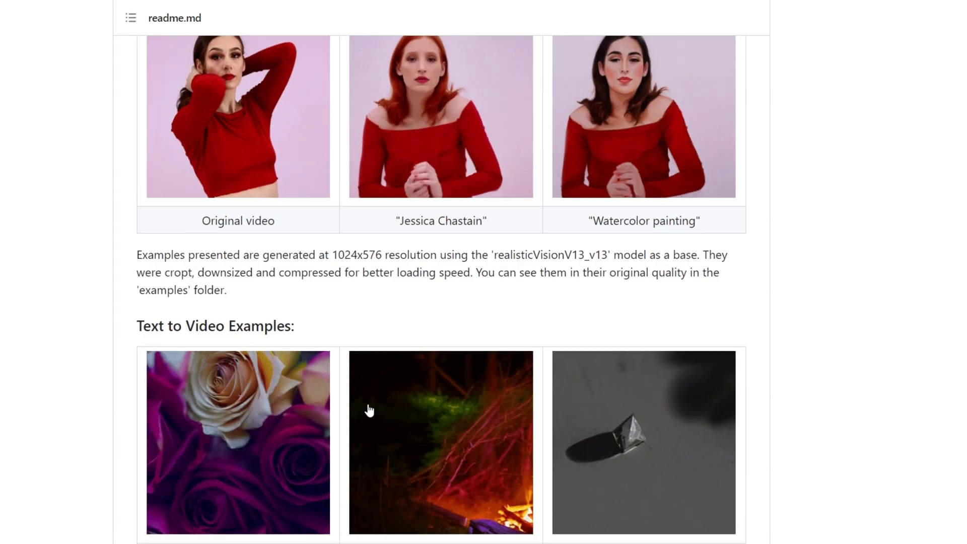
pyautogui.scroll(-2, 368, 411)
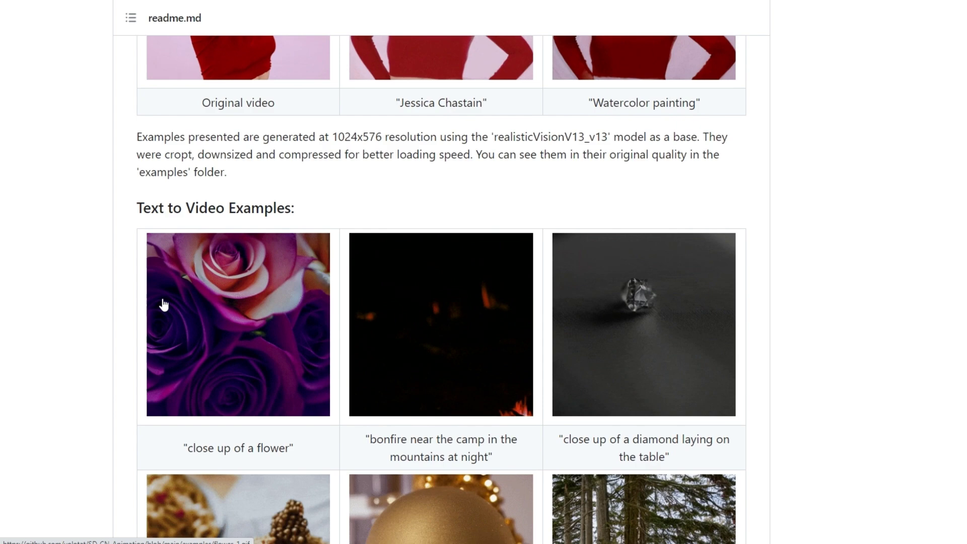
pyautogui.scroll(-3, 556, 264)
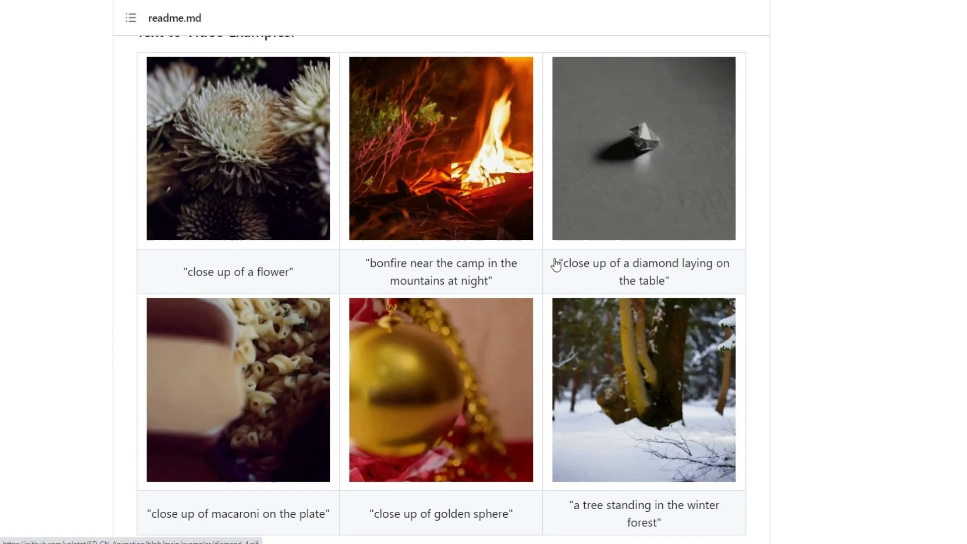
pyautogui.scroll(-1, 556, 264)
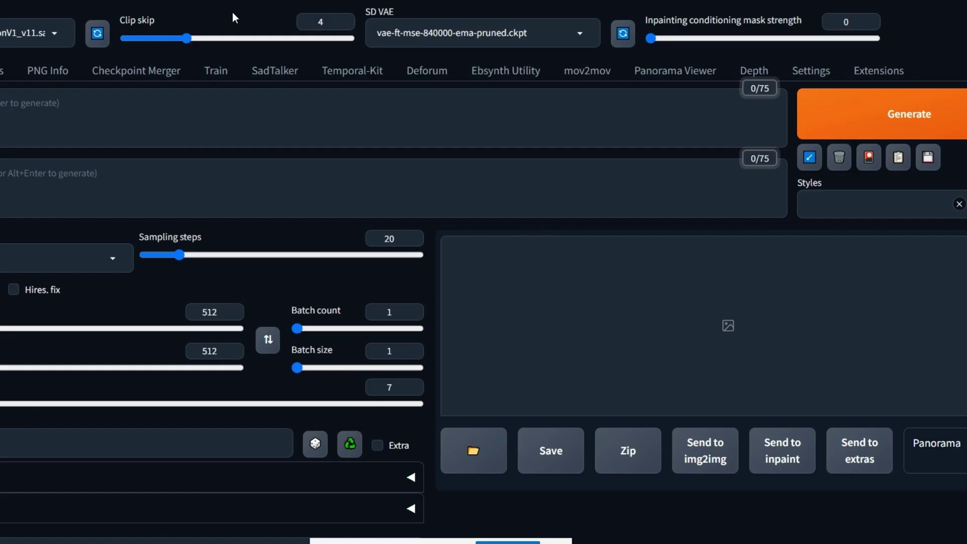
pyautogui.click(878, 73)
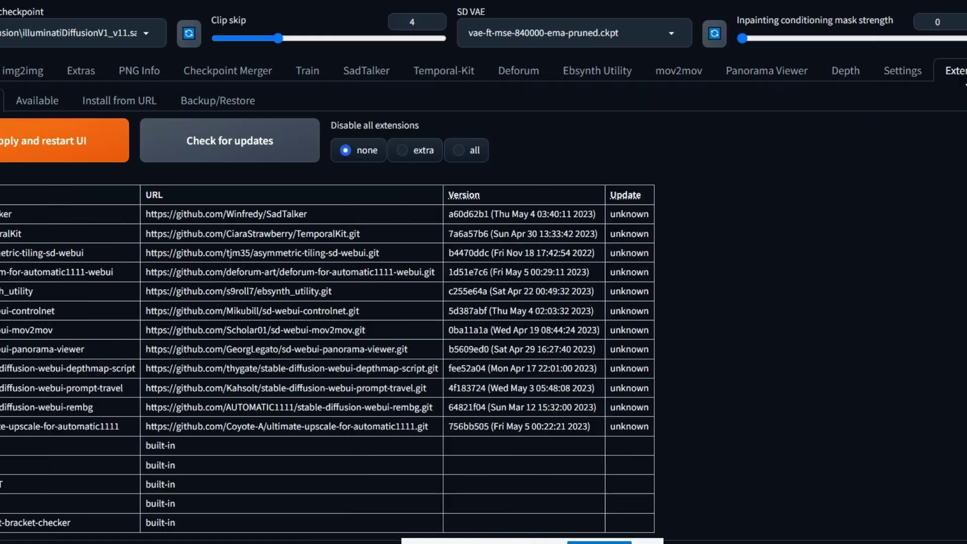
pyautogui.click(93, 100)
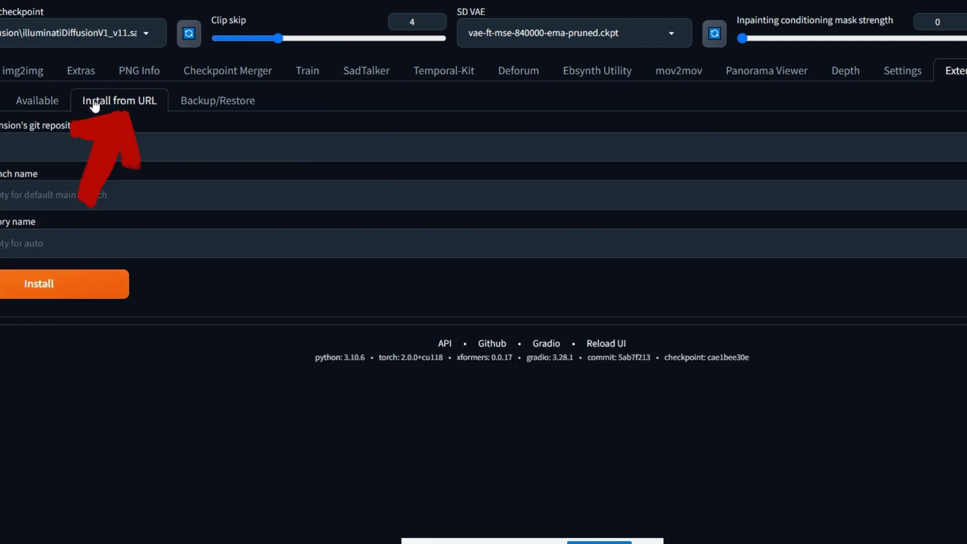
pyautogui.click(70, 132)
pyautogui.write('https://github.com/volotat/SD-CN-Animation.git')
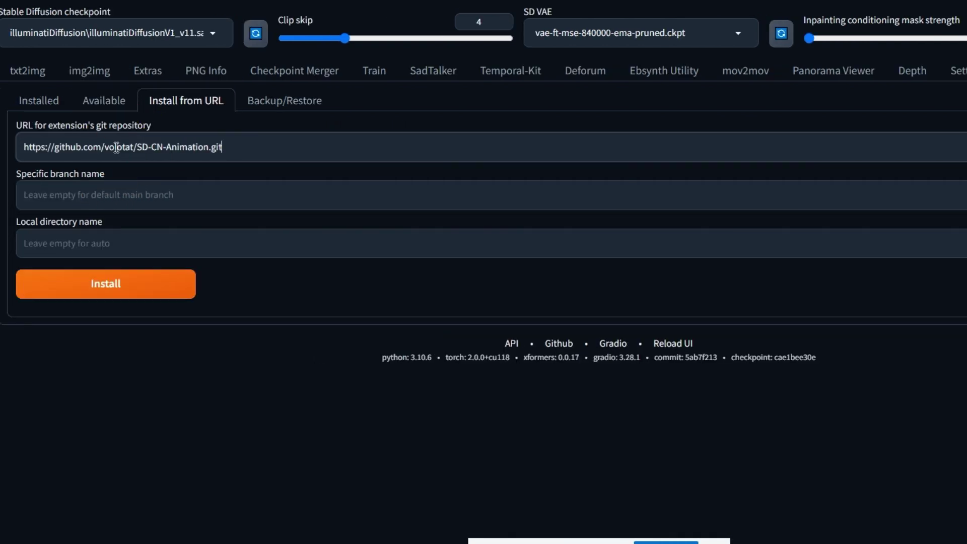
pyautogui.click(126, 304)
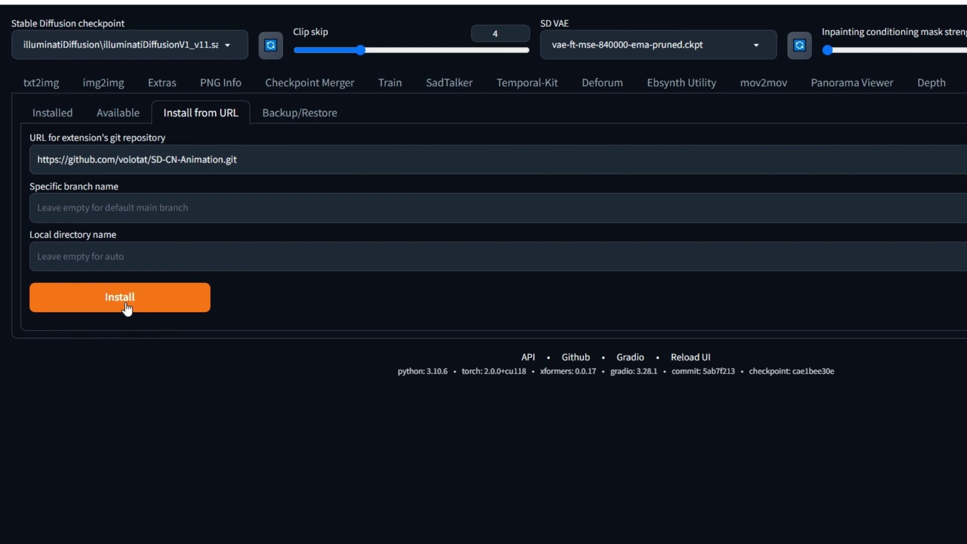
pyautogui.click(50, 113)
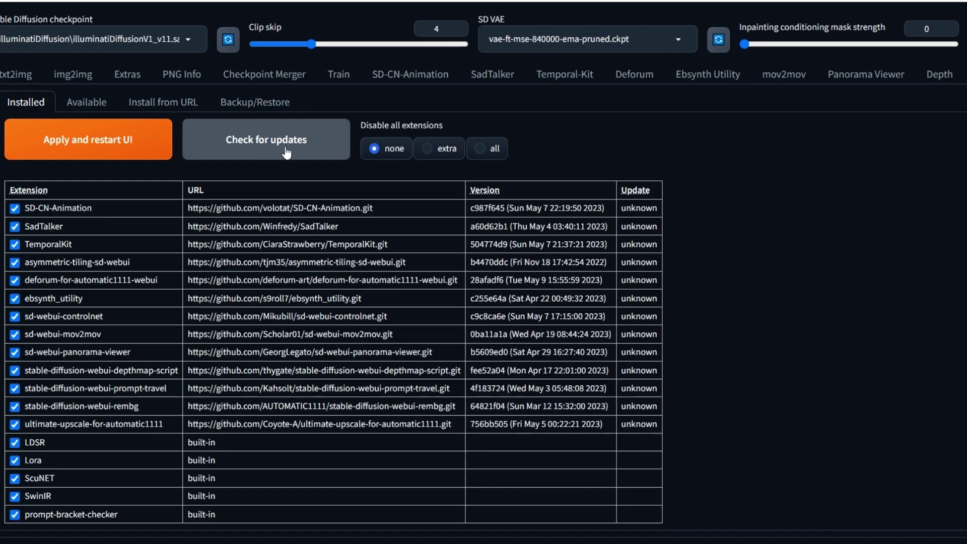
# Step: Check installed extensions for updates, restart the UI, and close the server console window
pyautogui.click(313, 171)
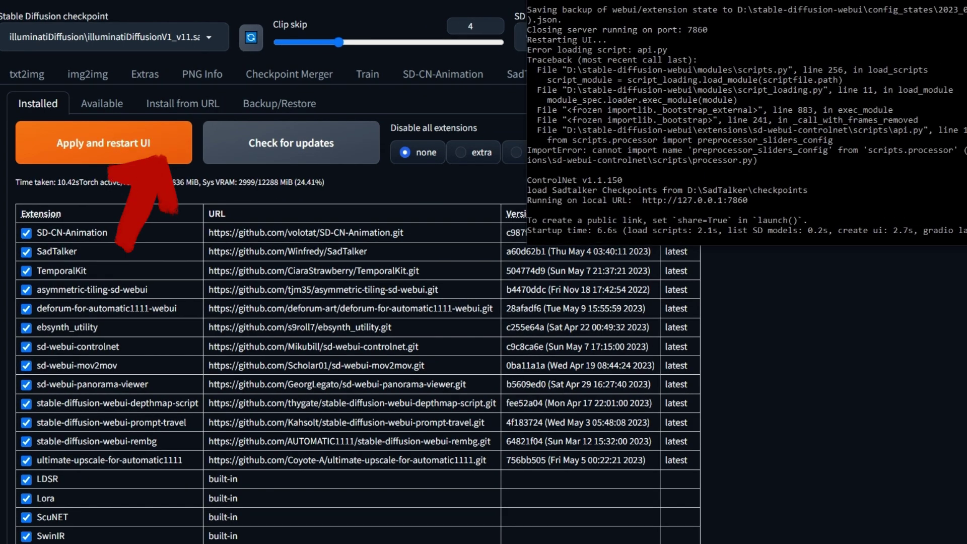
pyautogui.moveTo(581, 5); pyautogui.dragTo(581, 165)
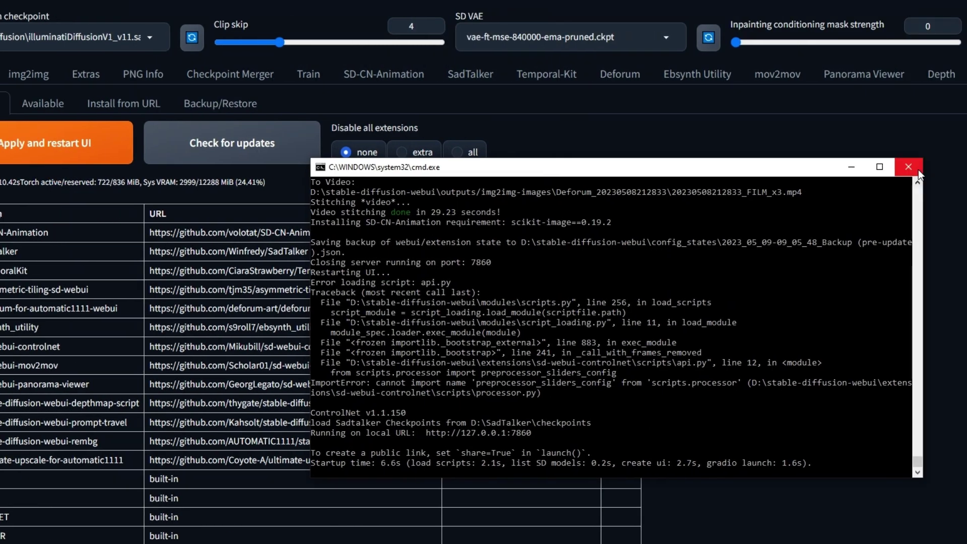
pyautogui.click(916, 169)
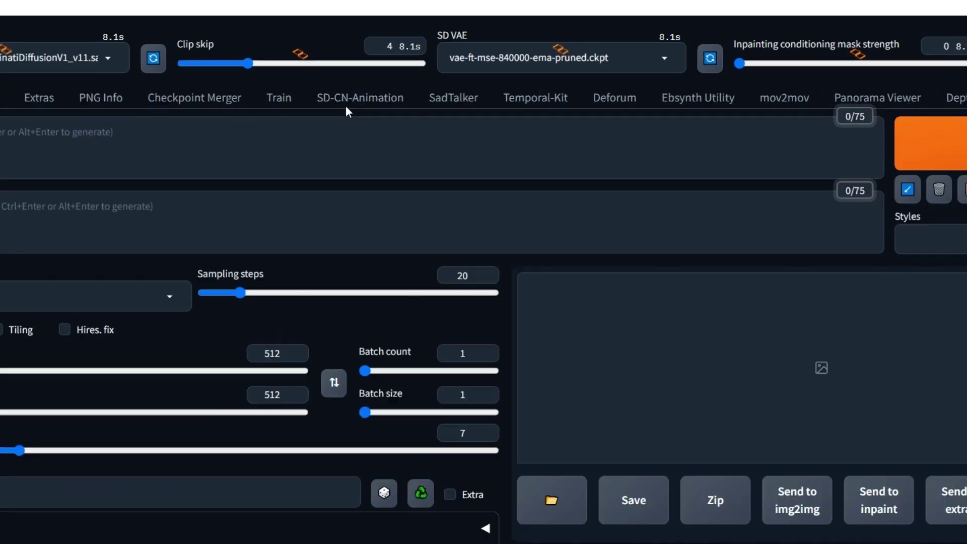
# Step: Open the SD-CN-Animation tab and review its vid2vid options down to ControlNet and back
pyautogui.click(352, 103)
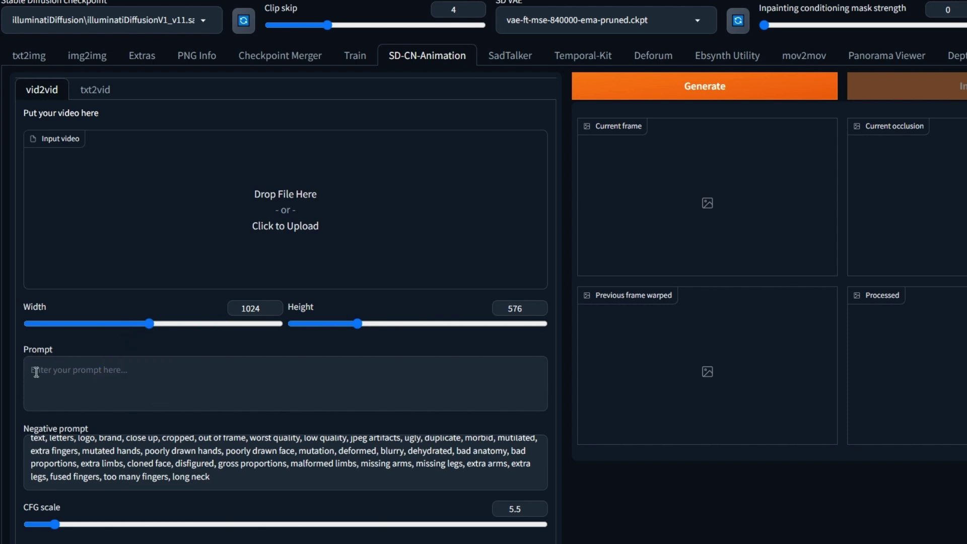
pyautogui.scroll(-3, 80, 460)
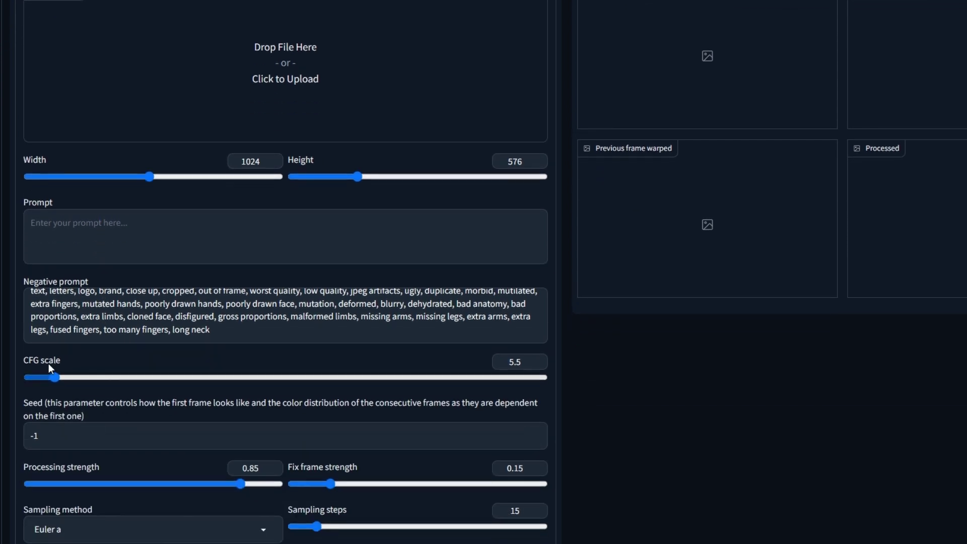
pyautogui.scroll(-2, 68, 428)
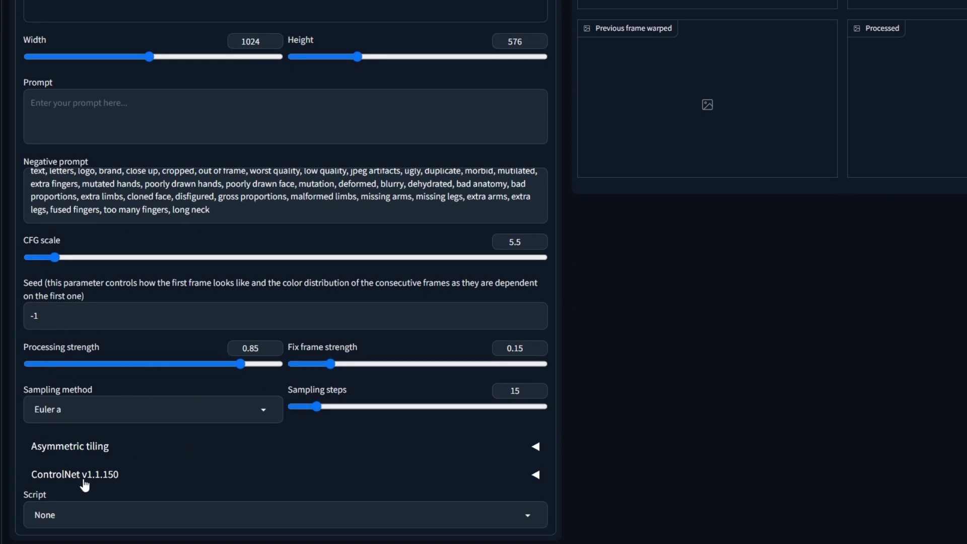
pyautogui.scroll(5, 210, 427)
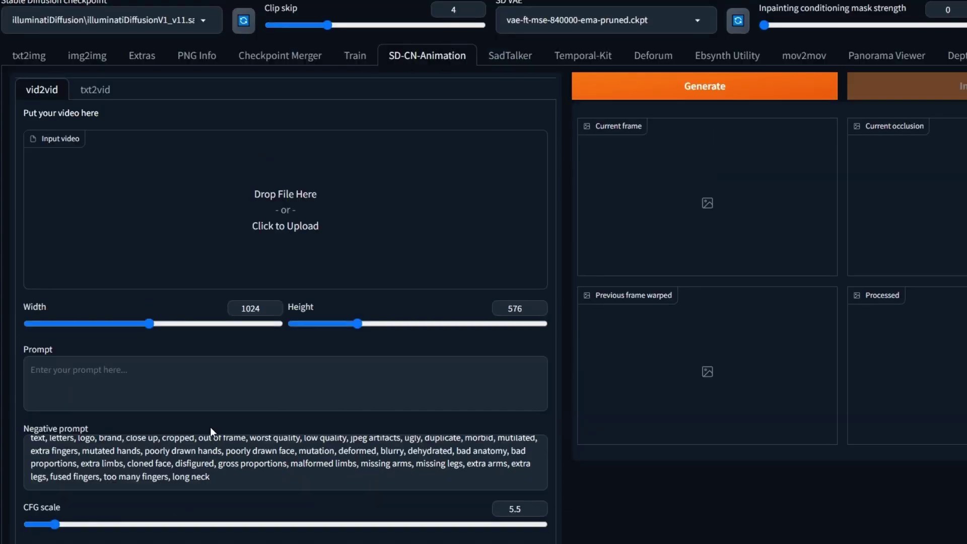
# Step: Switch SD-CN-Animation to txt2vid mode
pyautogui.click(94, 90)
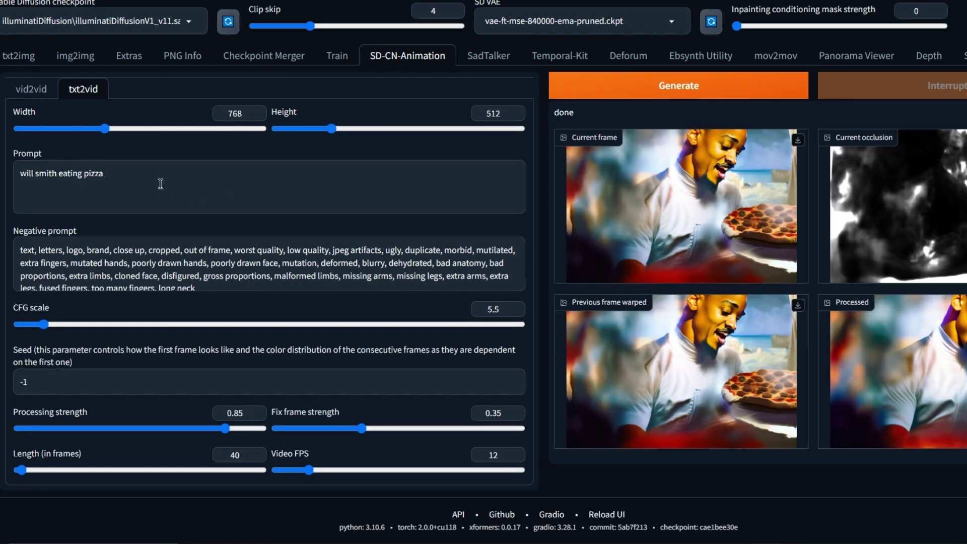
# Step: Select the entire pizza-eating prompt text
pyautogui.moveTo(160, 183); pyautogui.dragTo(4, 189)
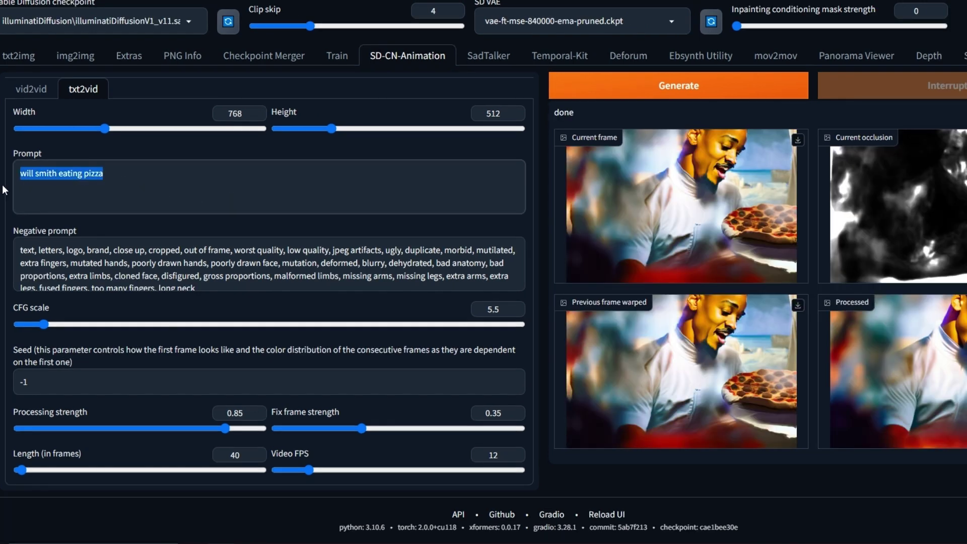